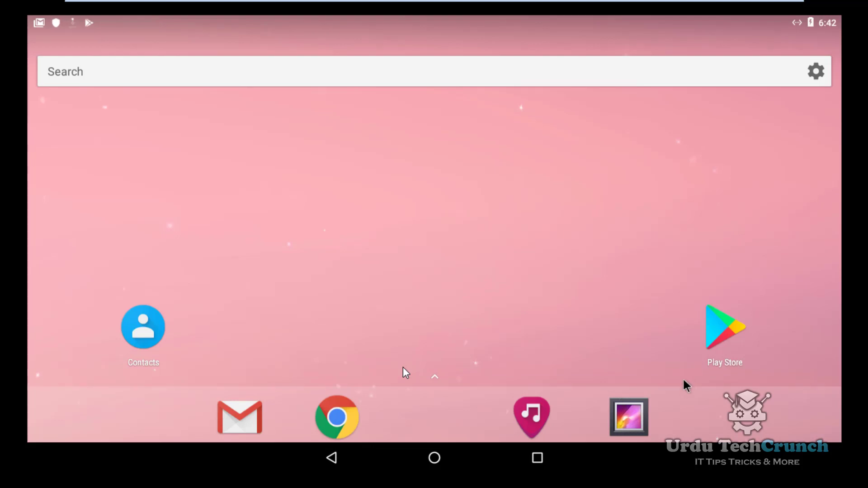
Step: View the Play Store in the running Android N virtual machine and power that machine off
click(725, 330)
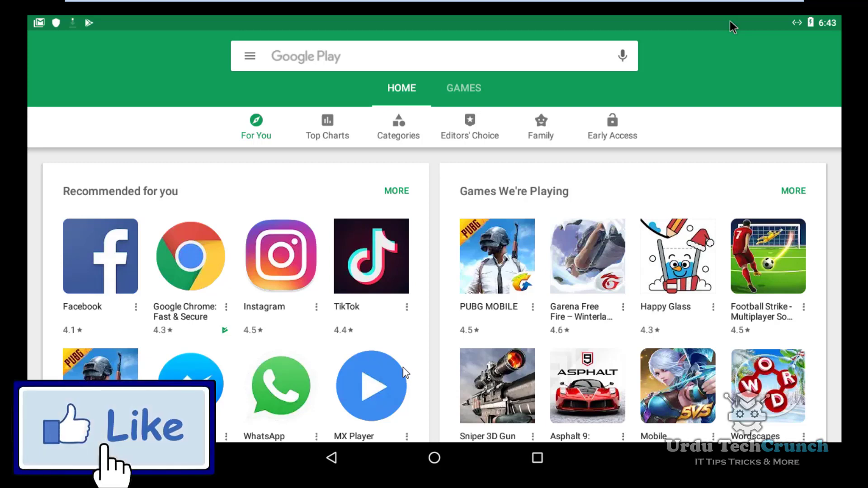
mouse_move(733, 25)
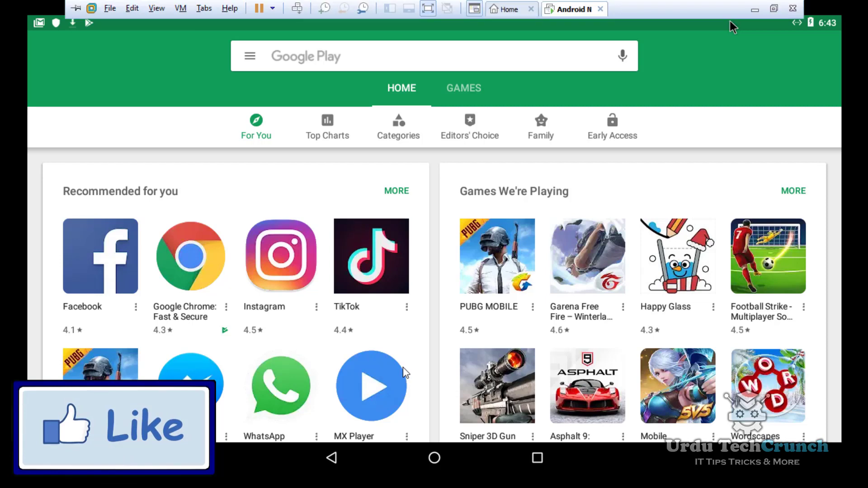
click(600, 9)
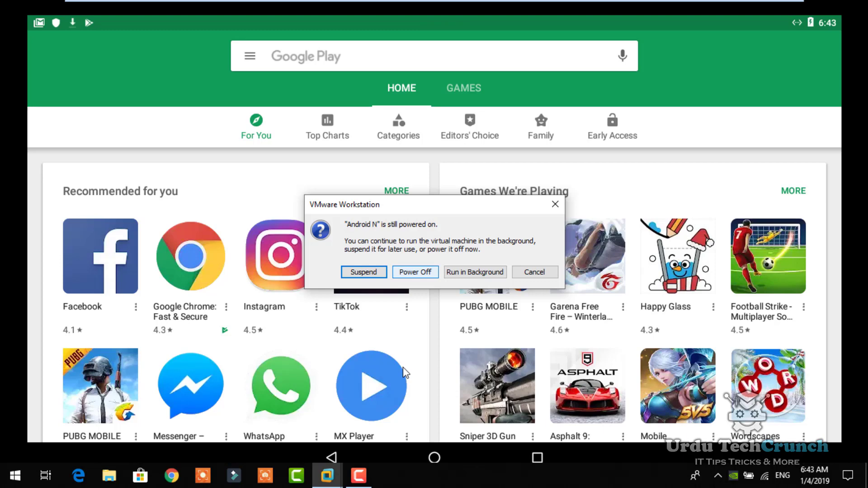
key(Escape)
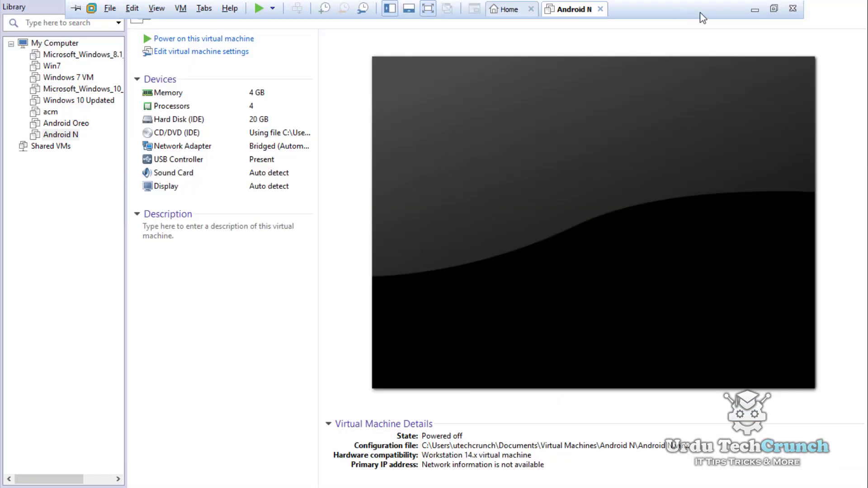
click(701, 13)
Step: Show the desktop and select the android-x86_64-7.1-r2.iso file to check its name
click(755, 10)
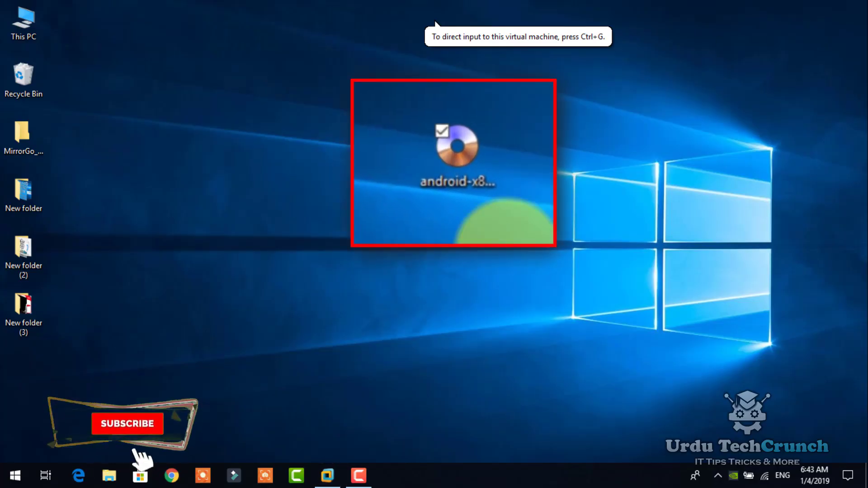
click(460, 192)
click(460, 191)
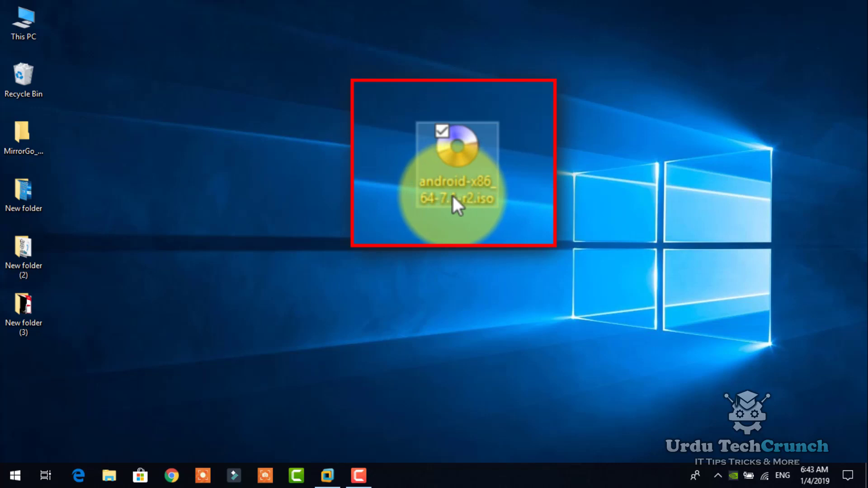
click(382, 91)
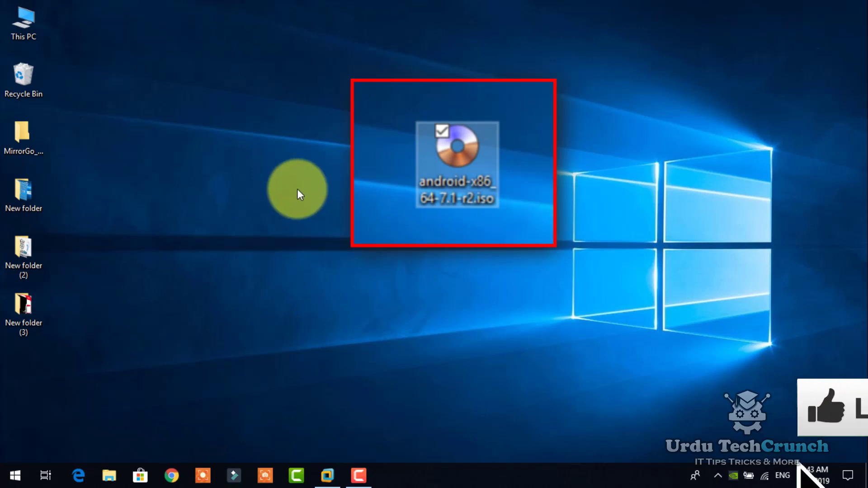
Step: Close VMware Workstation, search the computer for "vmw" and relaunch VMware Workstation Pro
click(322, 476)
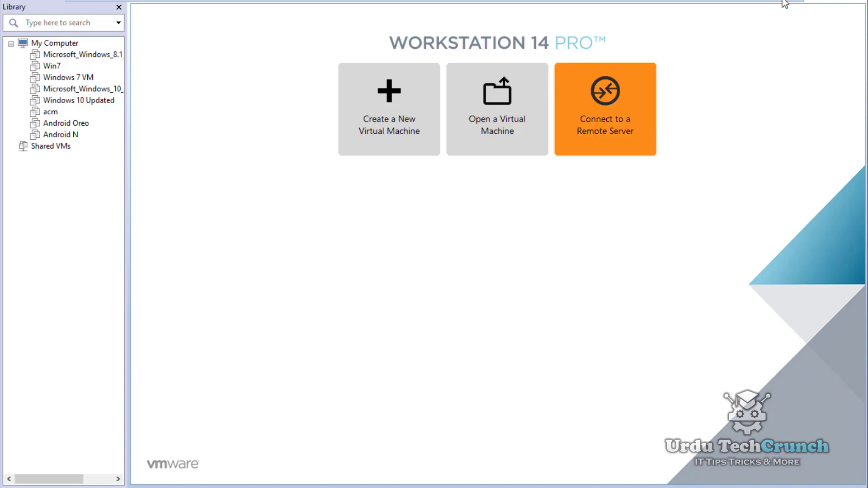
click(794, 10)
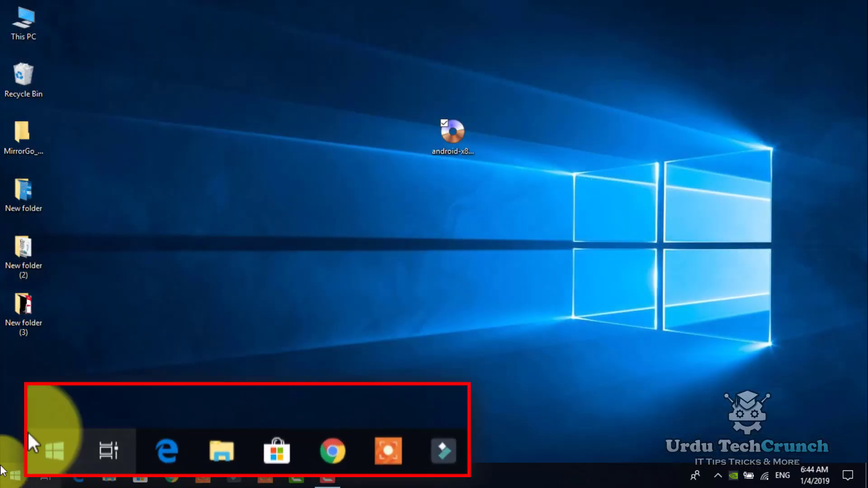
click(2, 481)
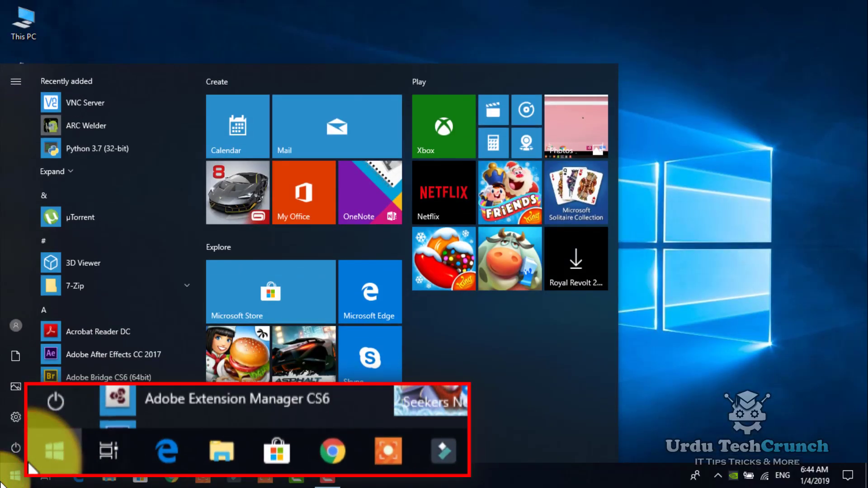
text(vmw)
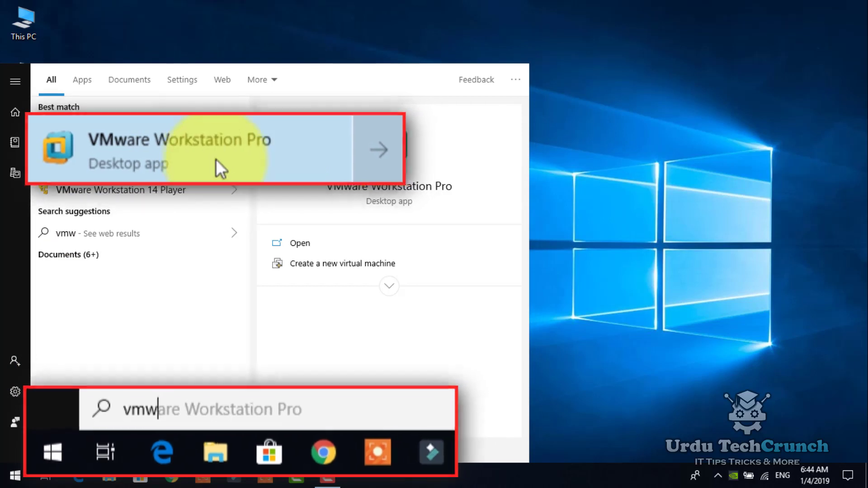
click(142, 149)
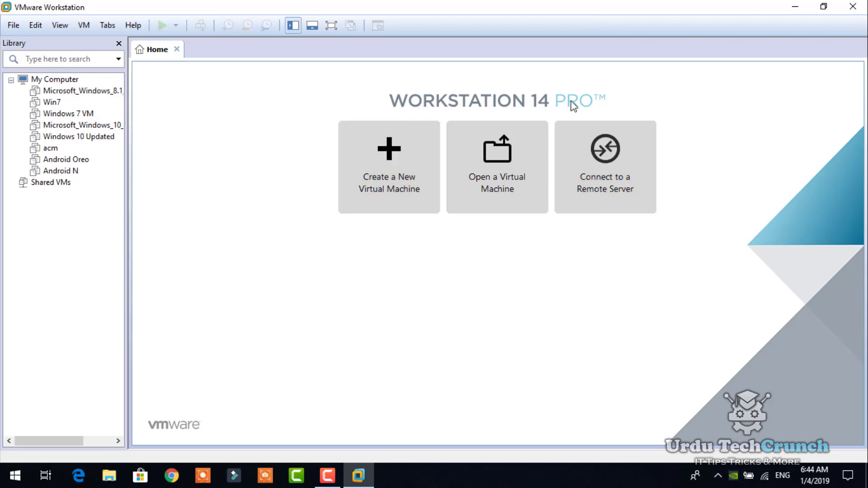
Step: Start a new virtual machine with the Typical configuration, using android-x86_64-7.1-r2.iso from the Desktop as the installer disc image
click(389, 181)
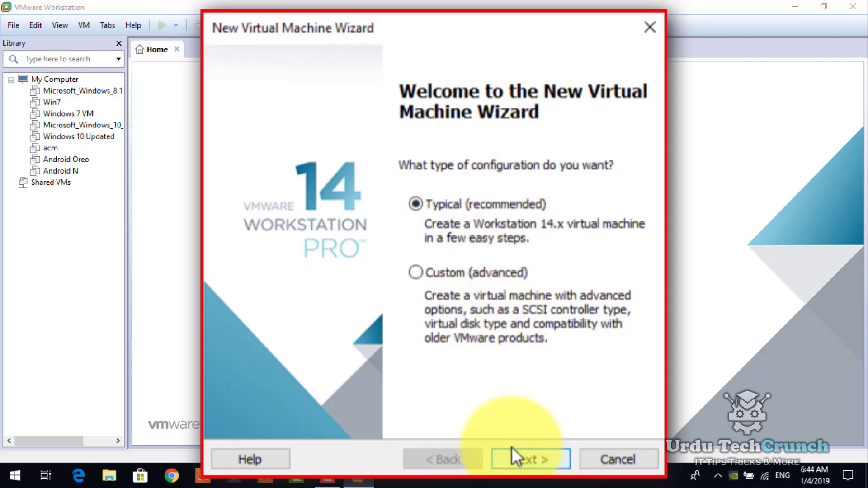
click(531, 455)
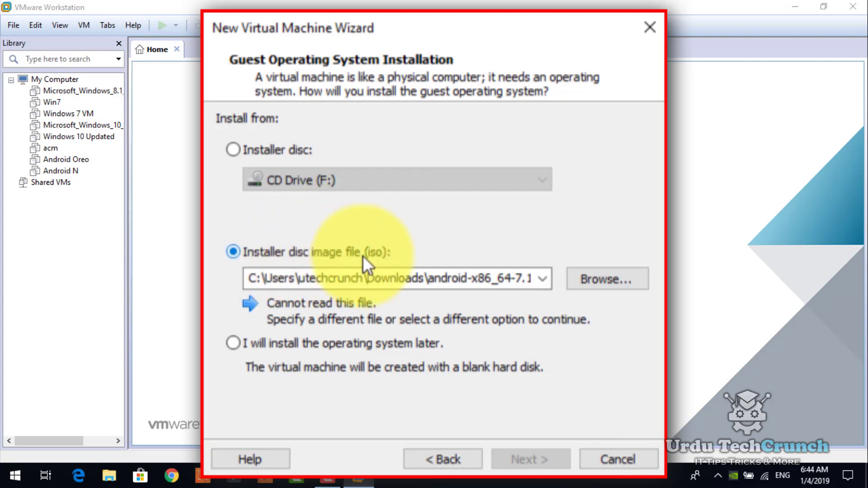
click(614, 277)
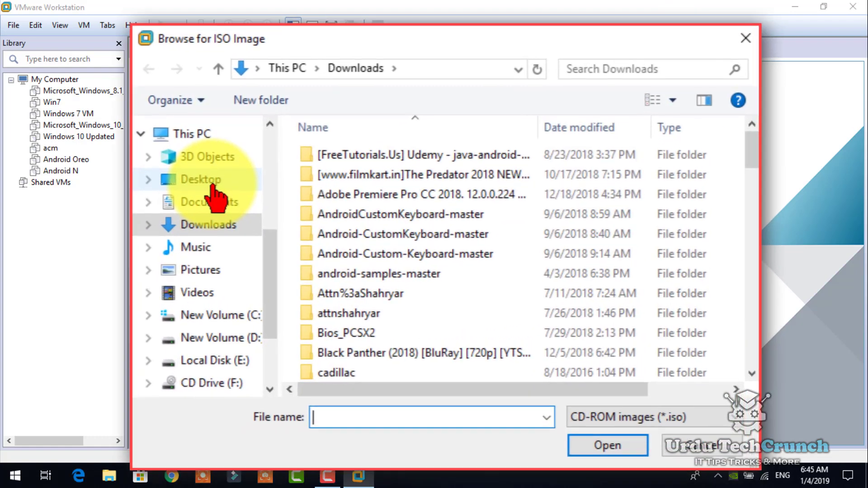
click(202, 180)
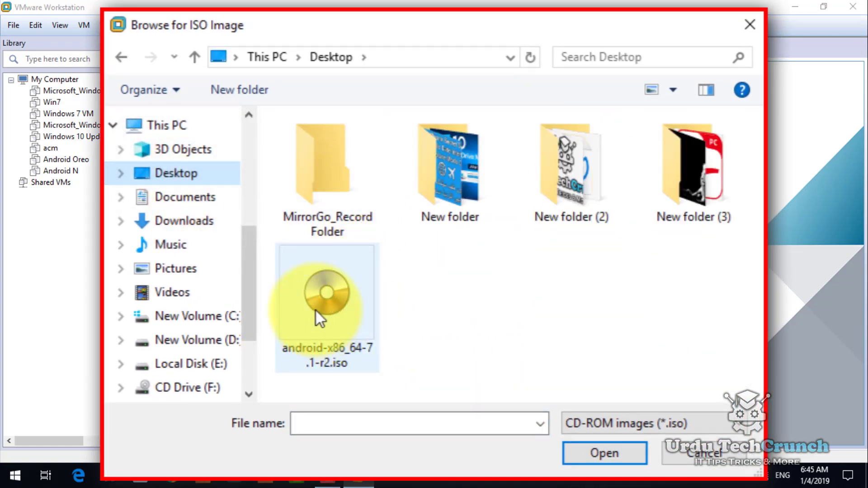
click(319, 280)
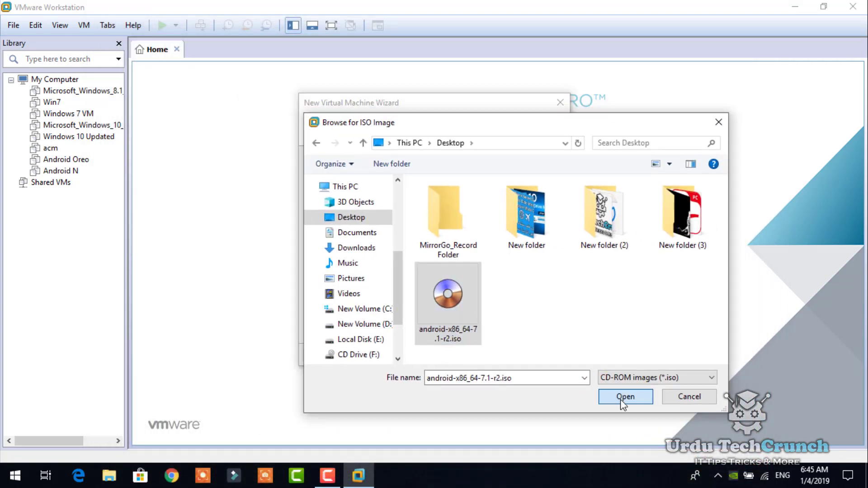
click(601, 454)
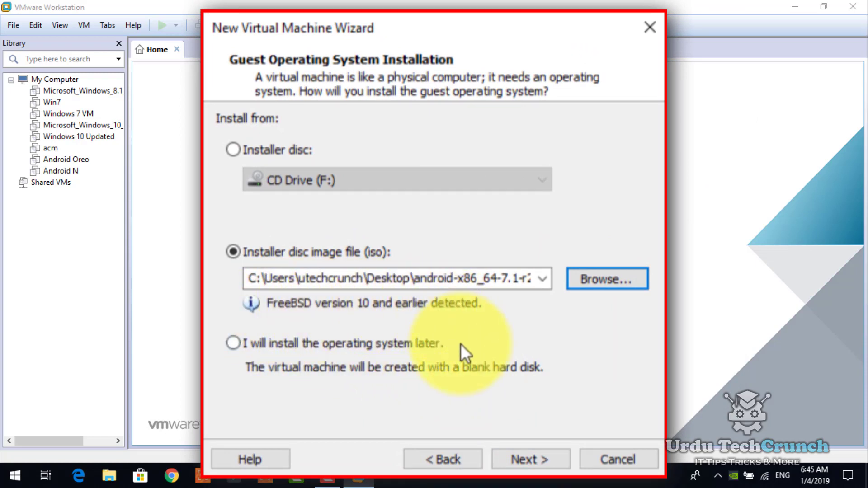
click(531, 458)
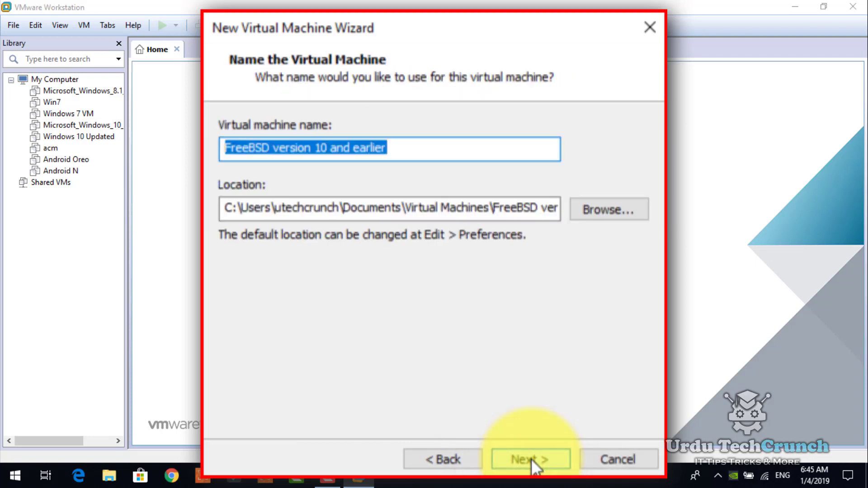
Step: Name the virtual machine "Android Nougat" and accept its default storage location
text(Android Nougat)
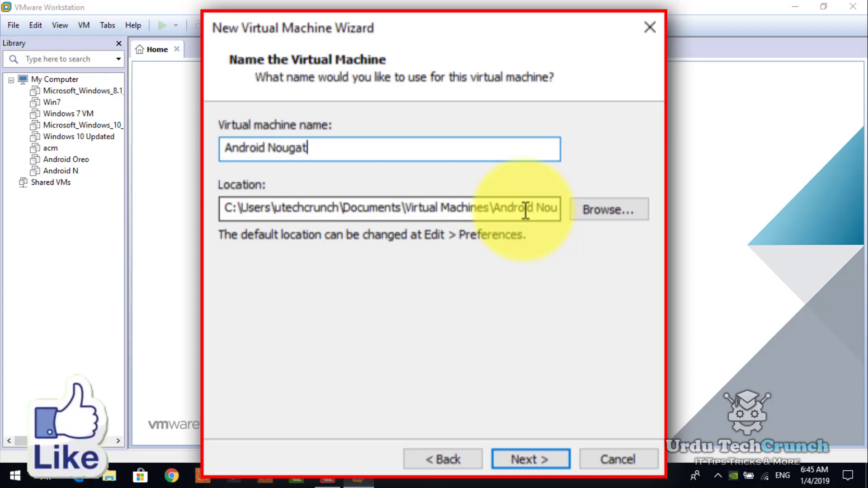
click(600, 210)
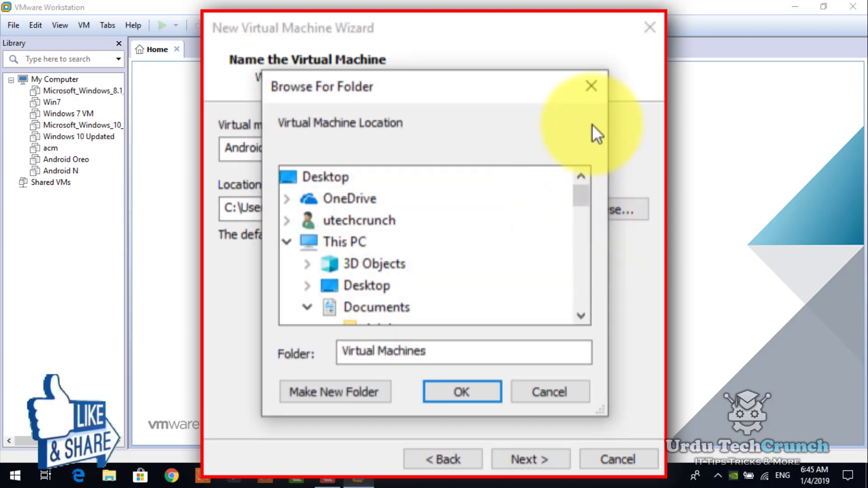
click(590, 93)
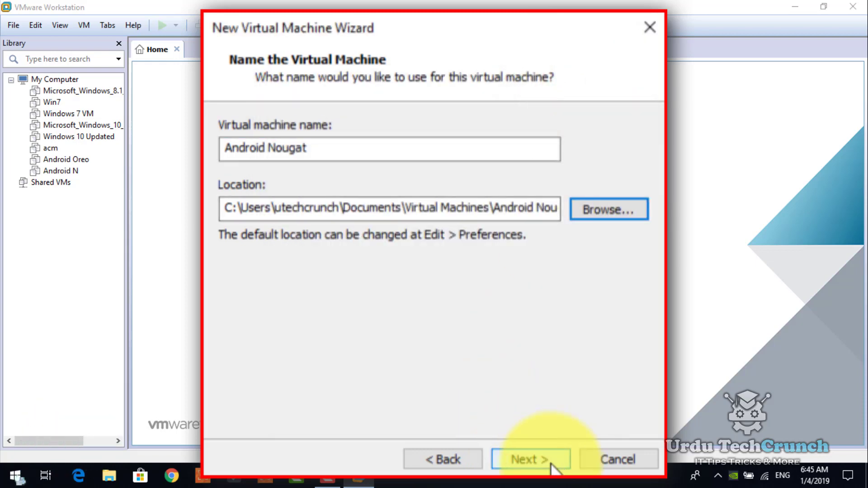
click(529, 456)
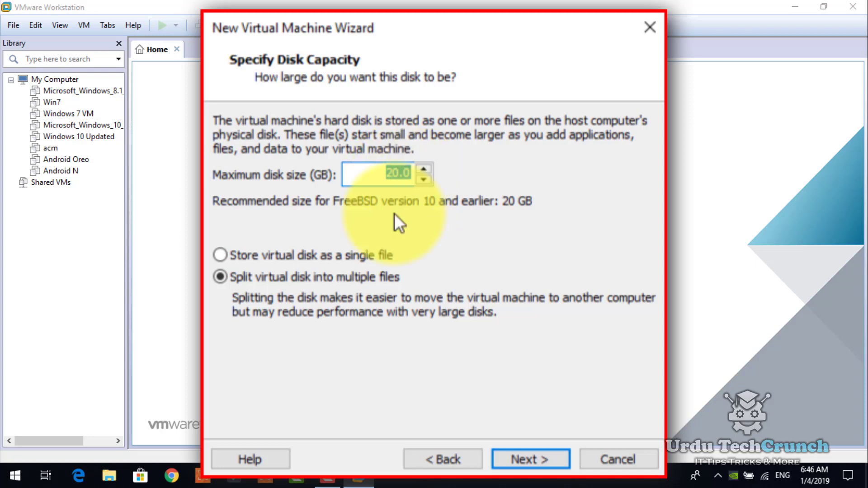
Step: Accept a maximum disk size of 20 GB with the virtual disk split into multiple files
click(282, 283)
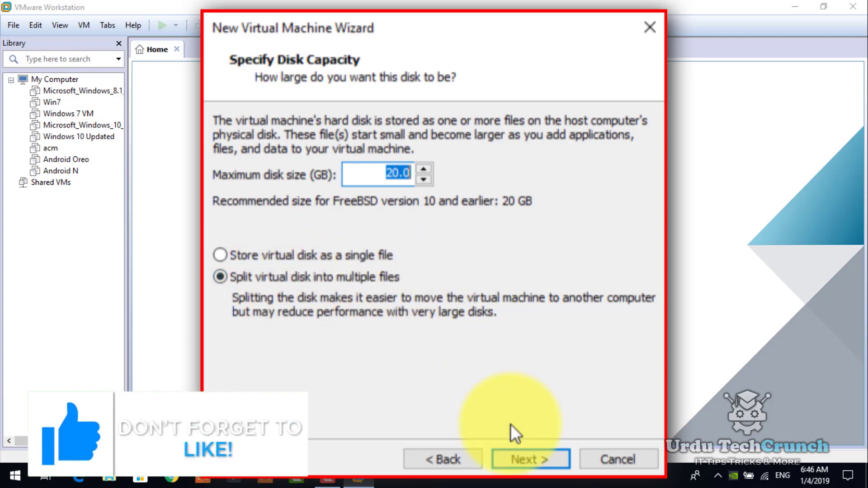
click(515, 468)
click(532, 466)
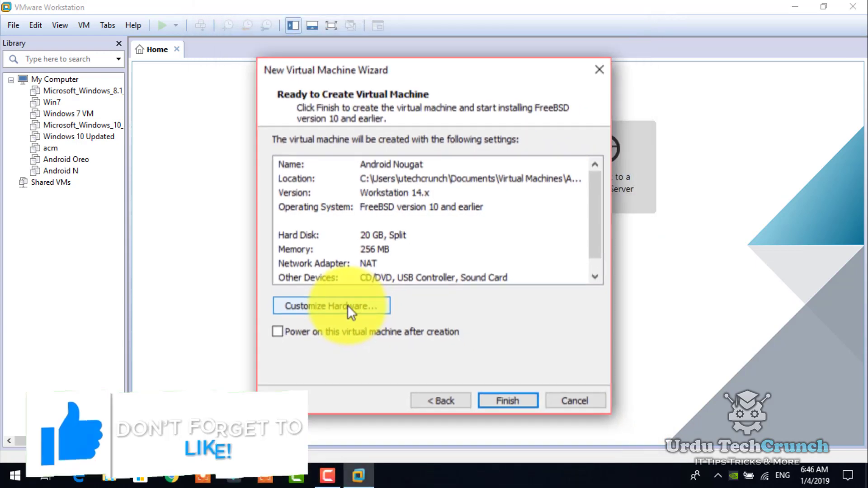
Step: Customize the new machine's hardware with 4096 MB of memory and 2 processors with 2 cores each
click(369, 285)
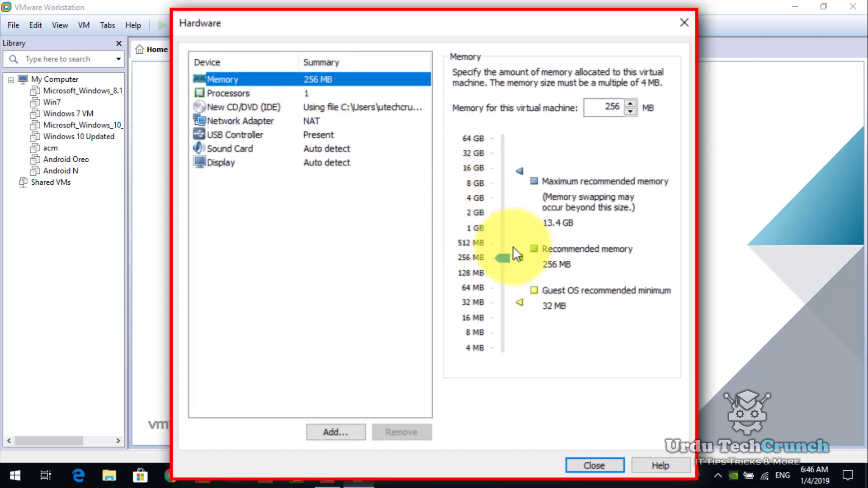
drag(502, 260, 500, 199)
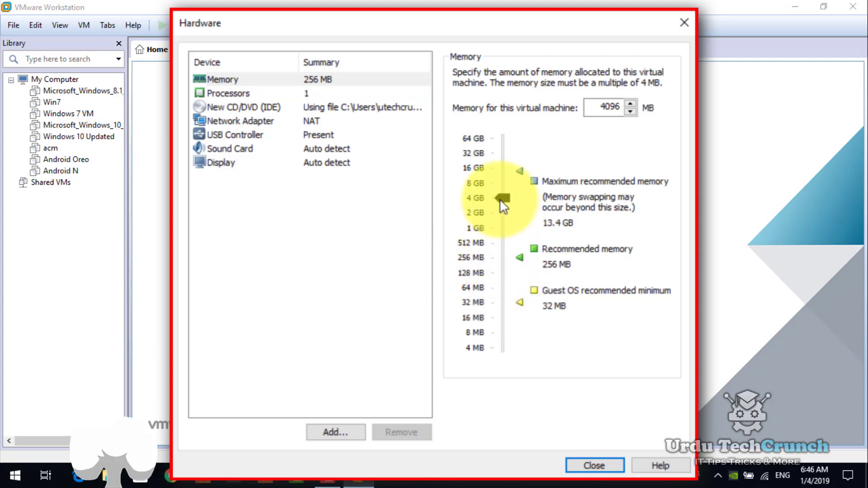
click(253, 93)
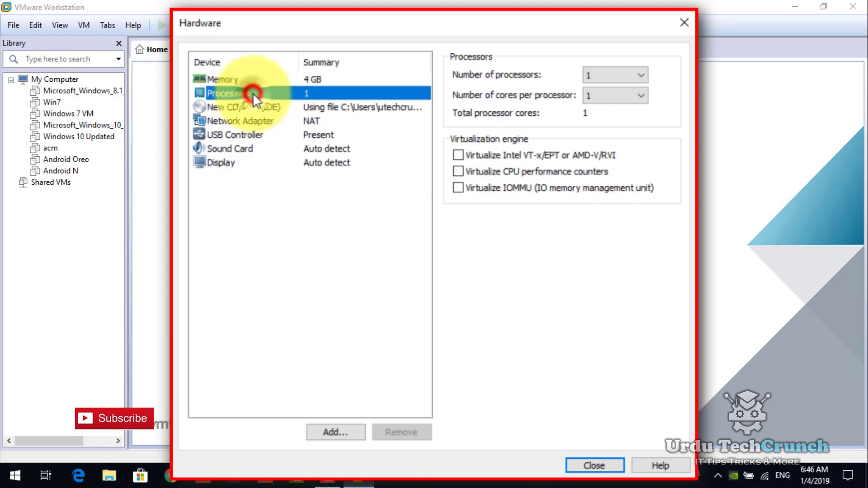
click(638, 76)
click(622, 100)
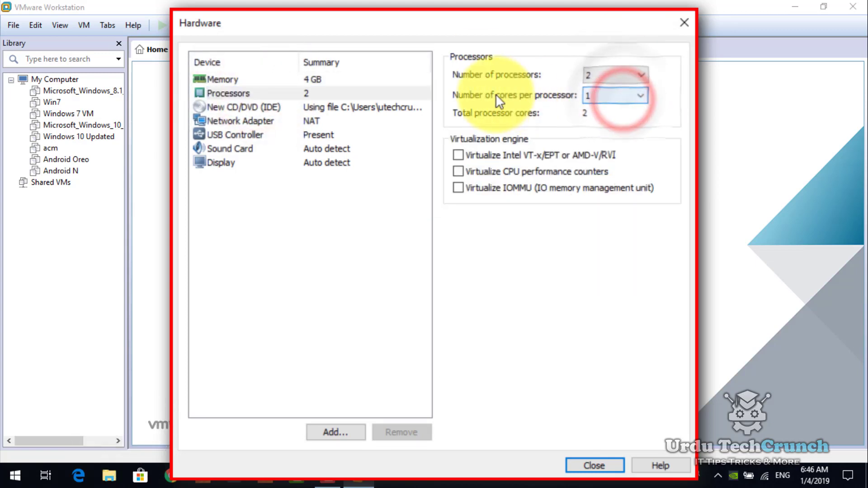
click(598, 94)
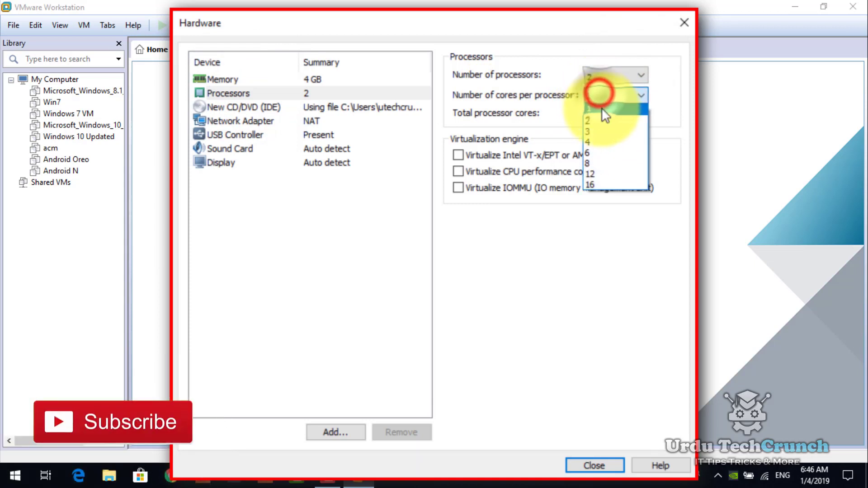
click(601, 118)
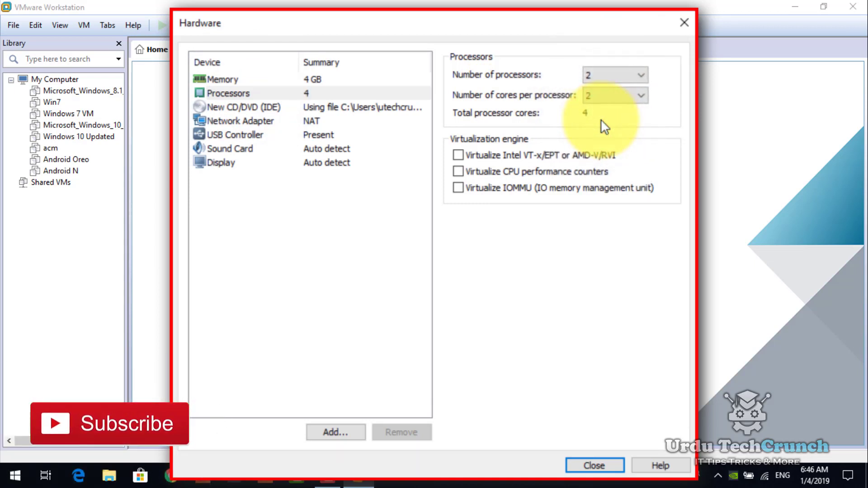
Step: Check the CD/DVD drive's ISO image and set the network adapter's connection to Bridged
click(322, 107)
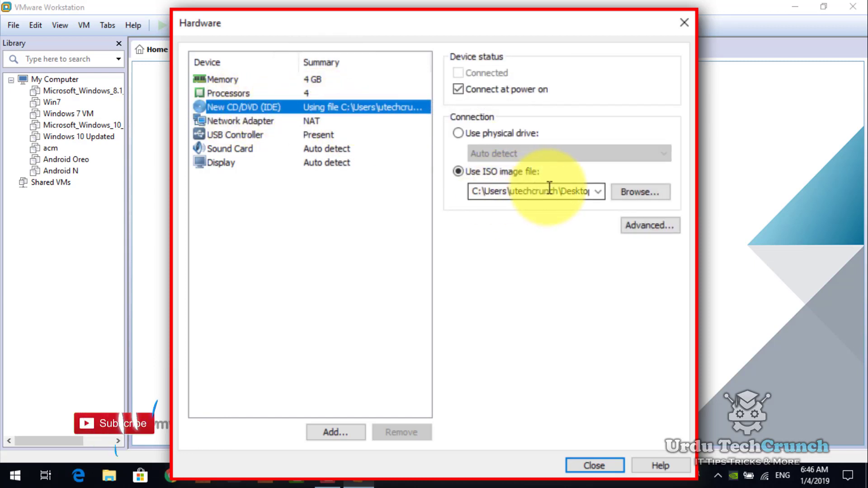
click(235, 122)
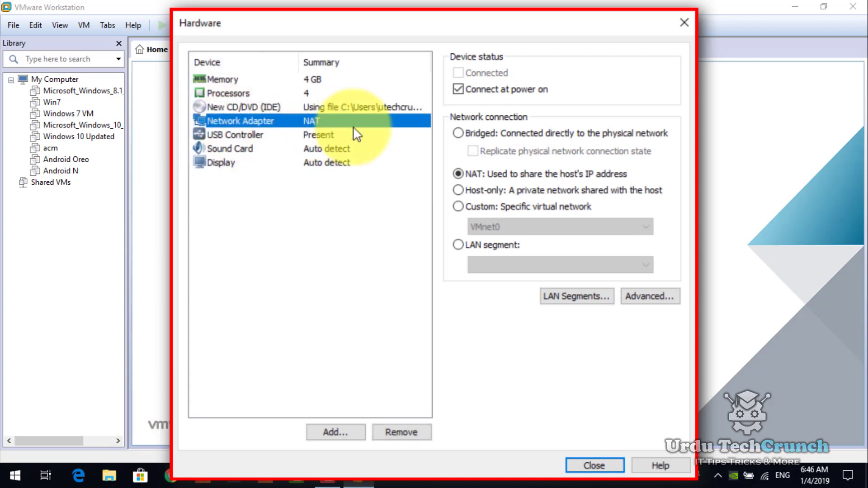
click(457, 134)
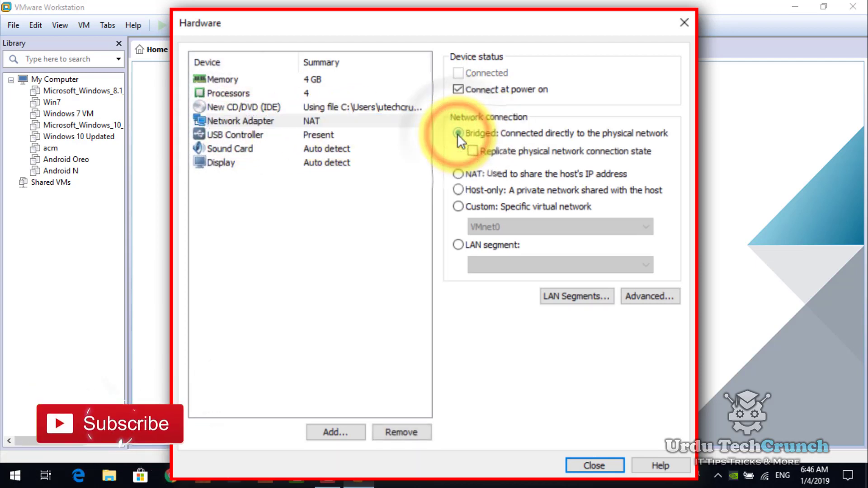
Step: Enable 3D graphics acceleration for the display, set its graphics memory to 1 GB, and close the hardware settings
click(237, 163)
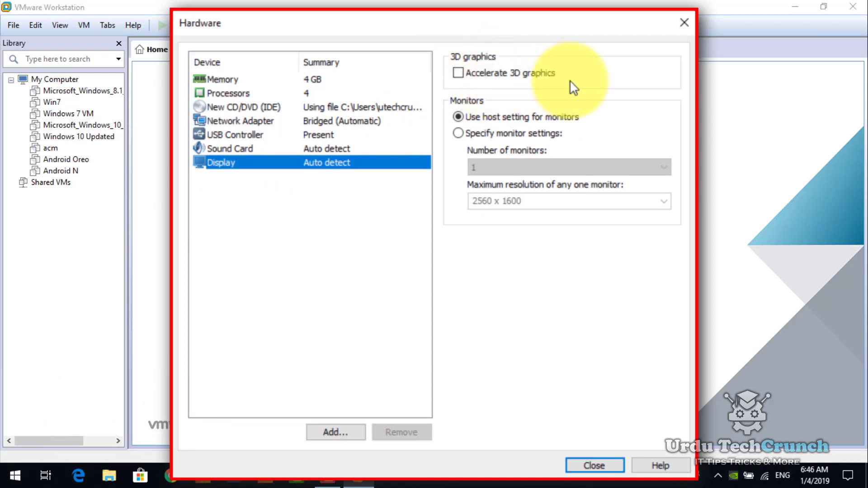
click(457, 73)
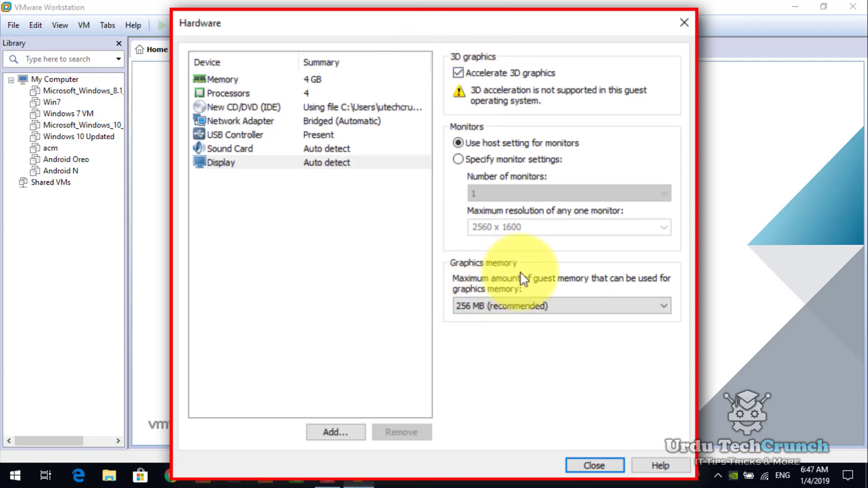
click(521, 306)
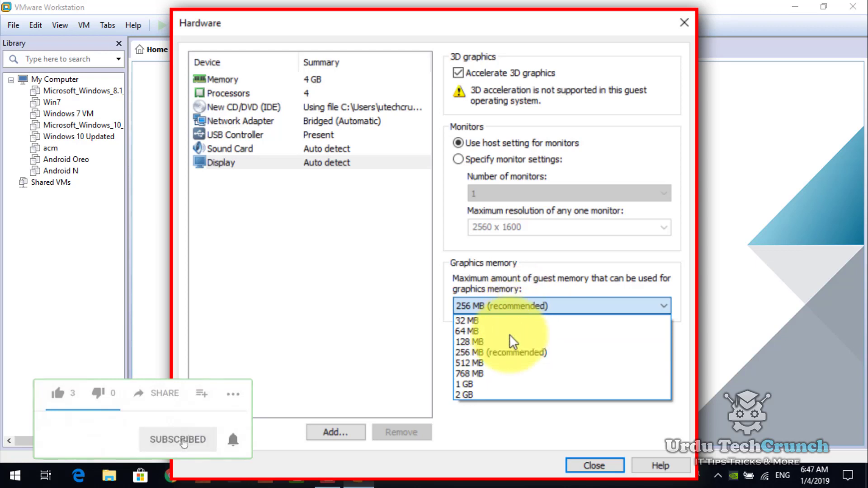
click(495, 382)
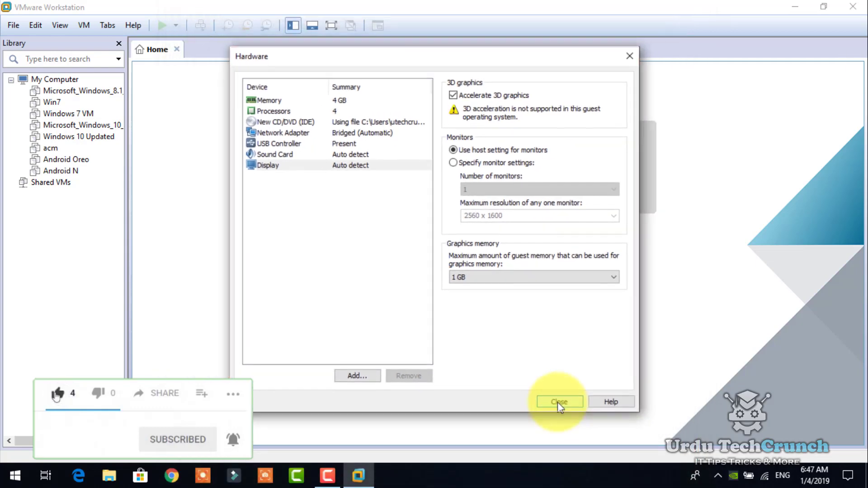
click(559, 402)
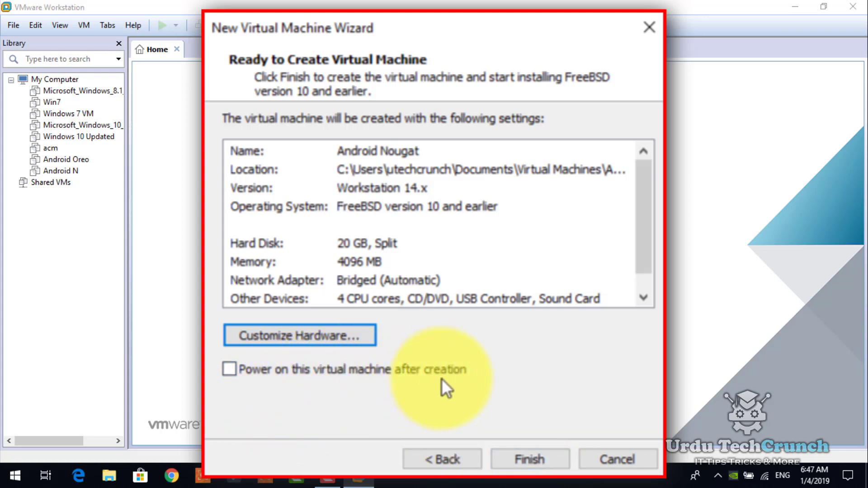
Step: Set the virtual machine to power on after creation and finish creating it
click(230, 370)
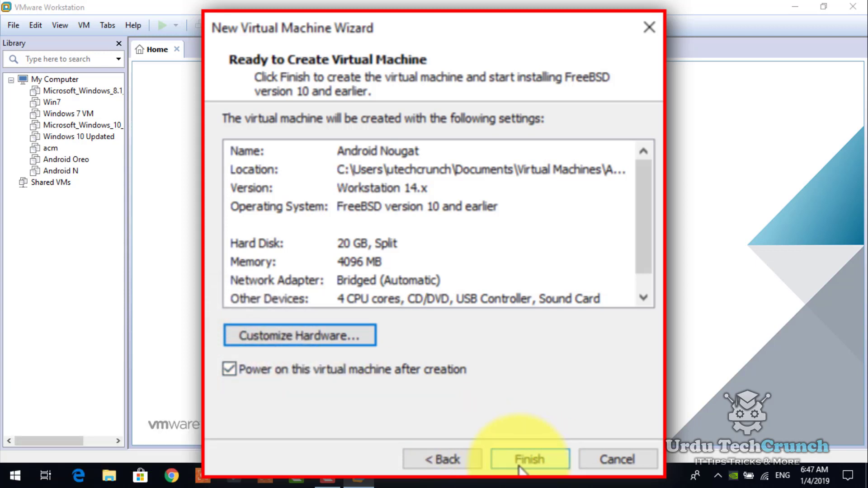
click(535, 458)
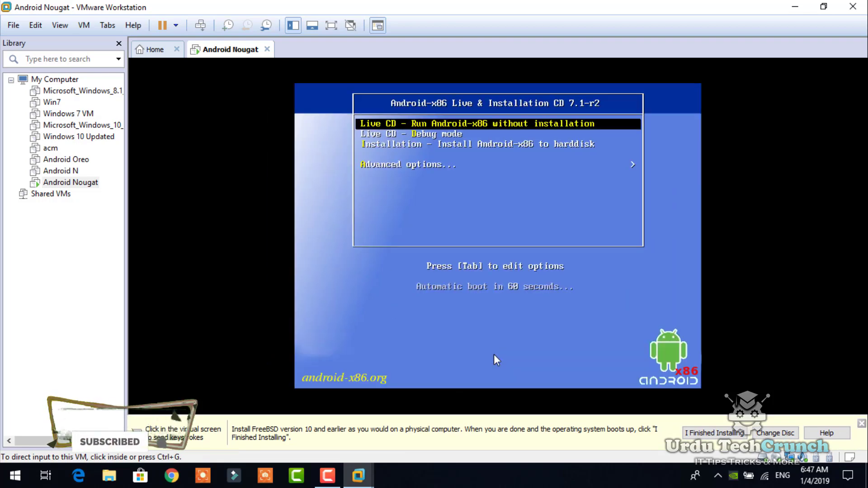
Step: Start the Android-x86 installation to harddisk from the virtual machine's boot menu
click(494, 354)
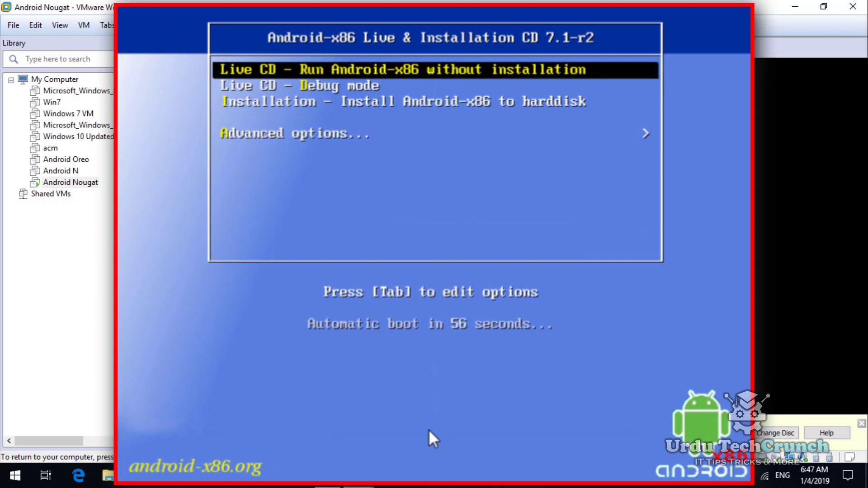
key(Down)
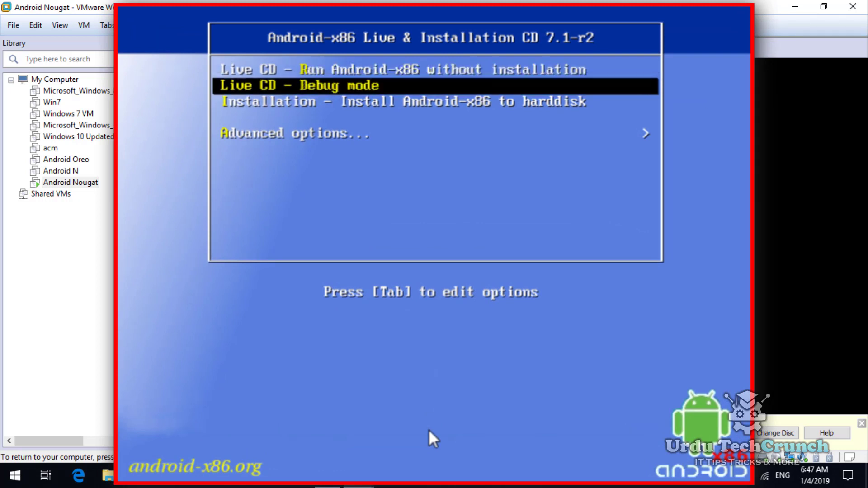
key(Down)
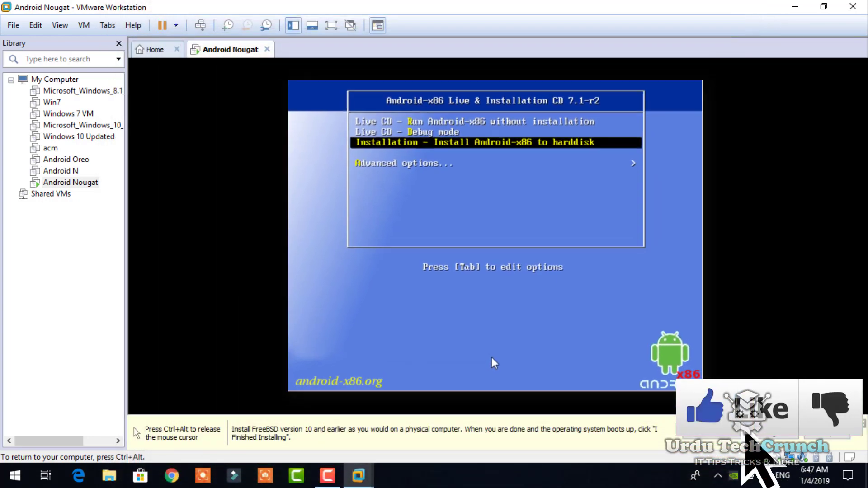
key(Return)
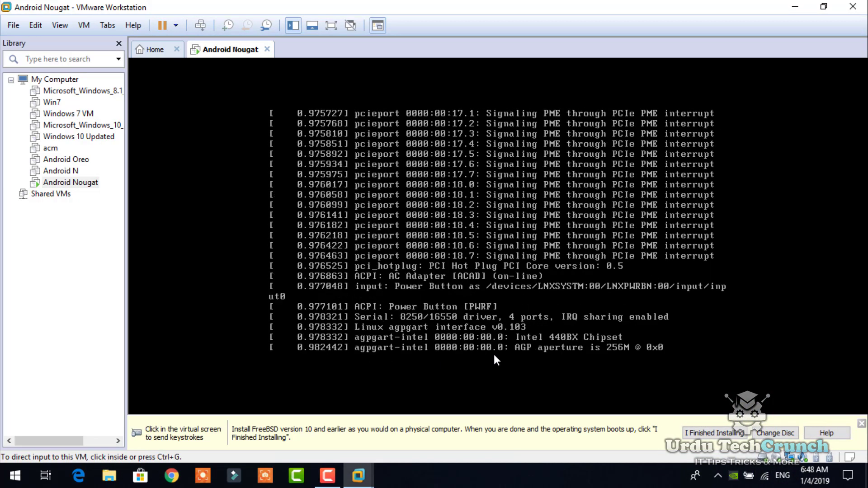
Step: Switch the running virtual machine's display to full screen
key(alt+v)
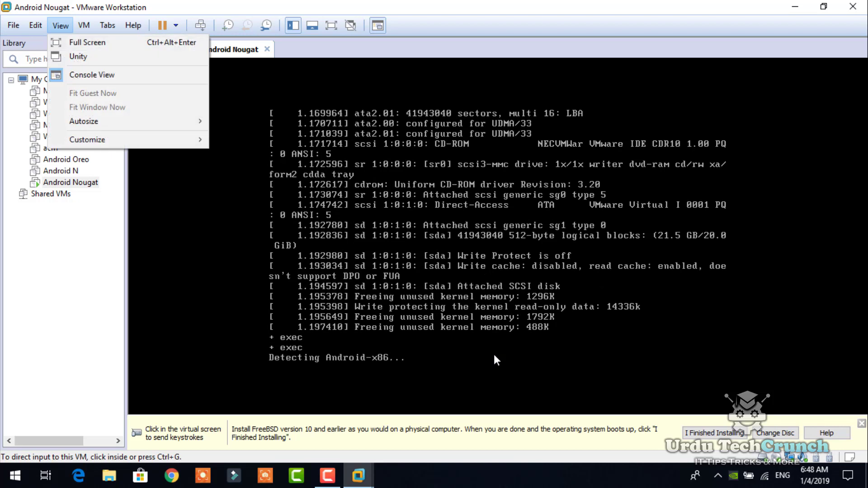
key(Down)
key(Return)
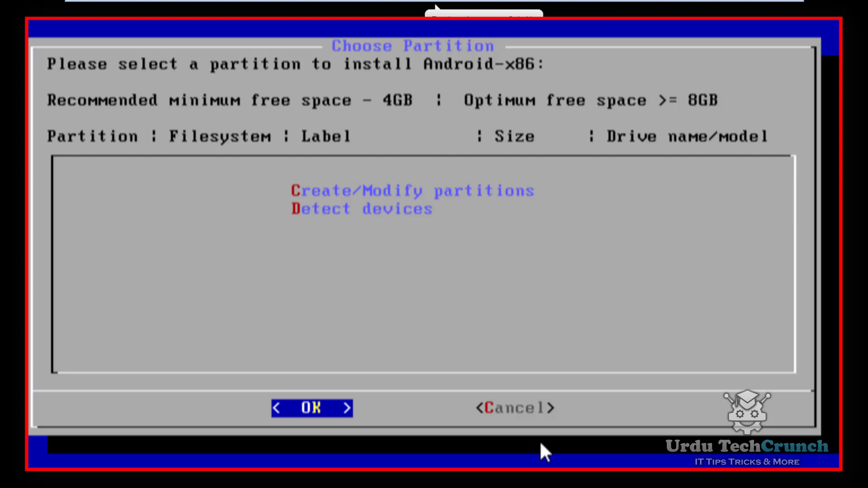
Step: Choose to create or modify partitions for the Android-x86 installation and decline using GPT
key(Down)
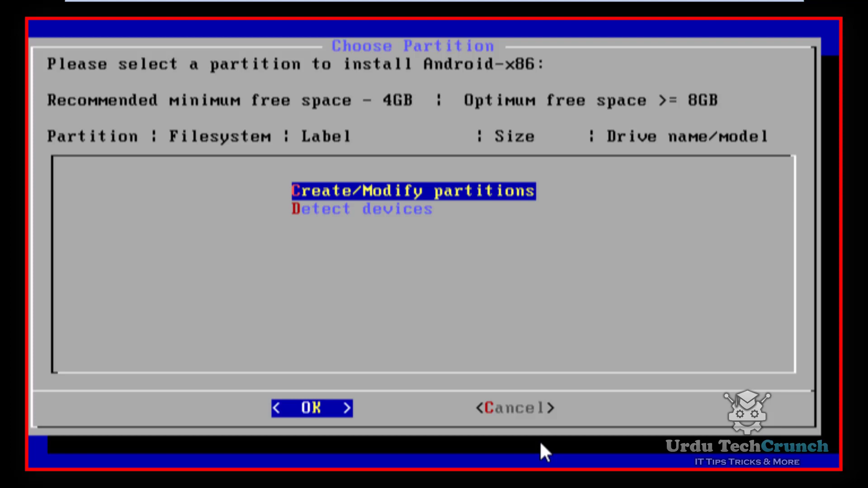
key(Down)
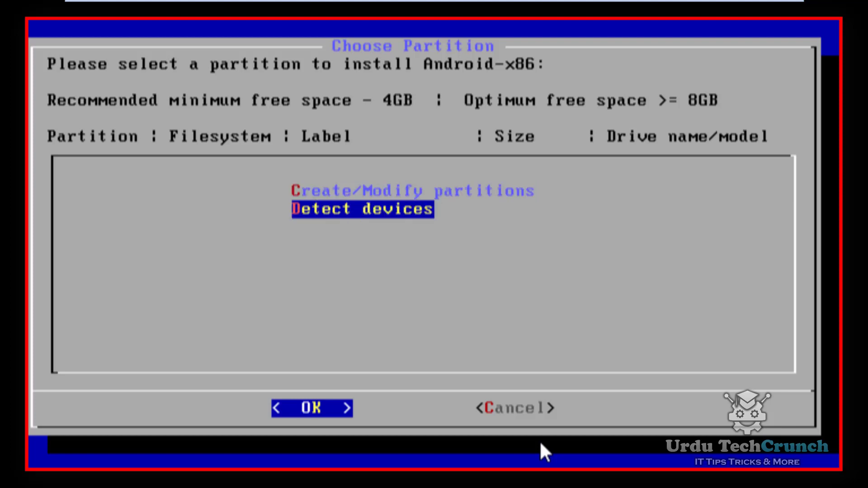
key(Up)
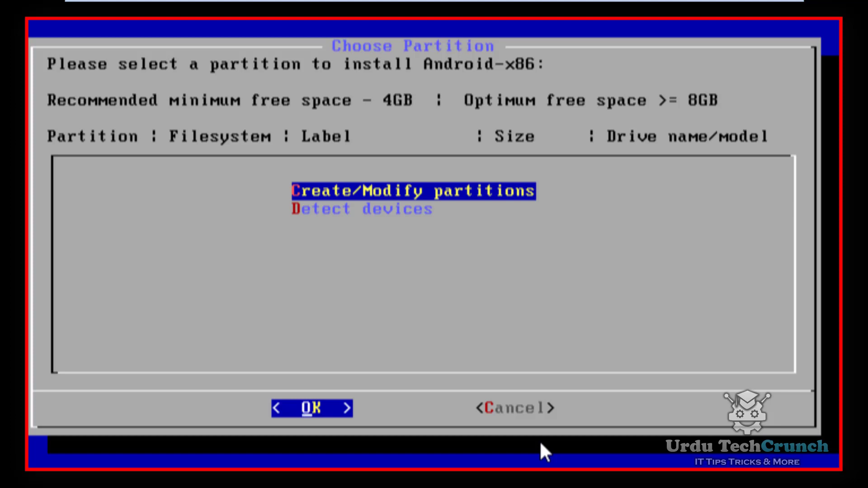
key(Return)
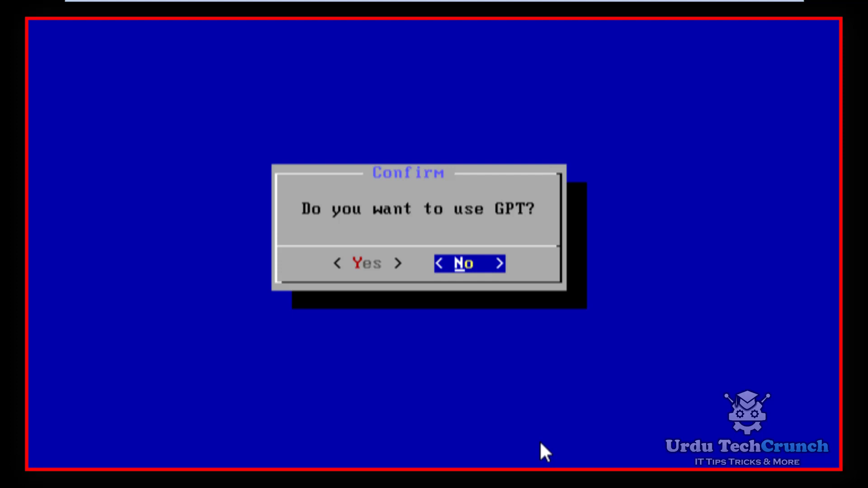
key(Return)
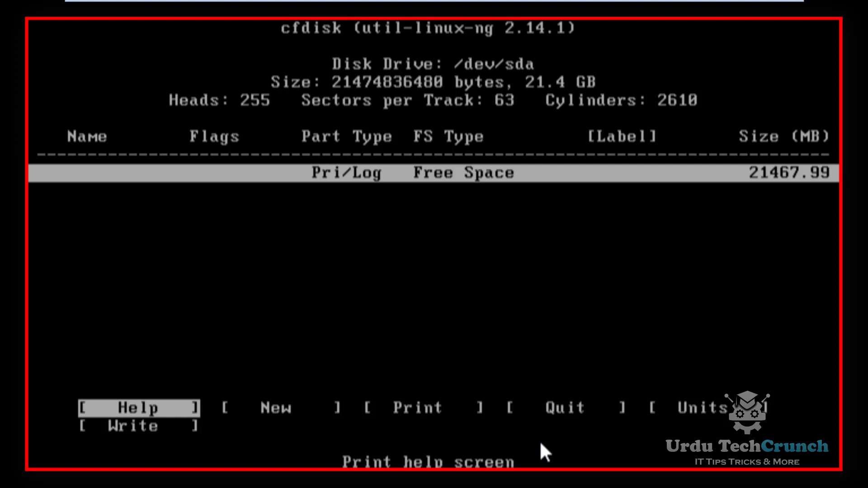
Step: Start creating a new partition from the disk's free space in cfdisk
key(Right)
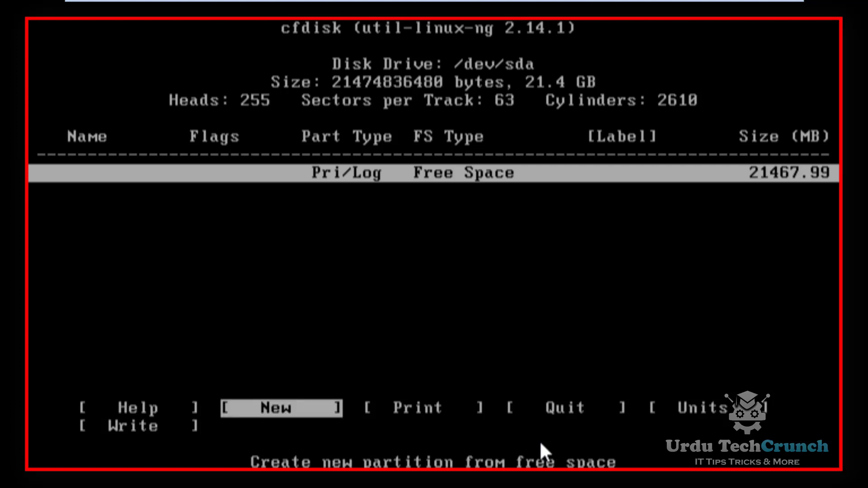
key(Return)
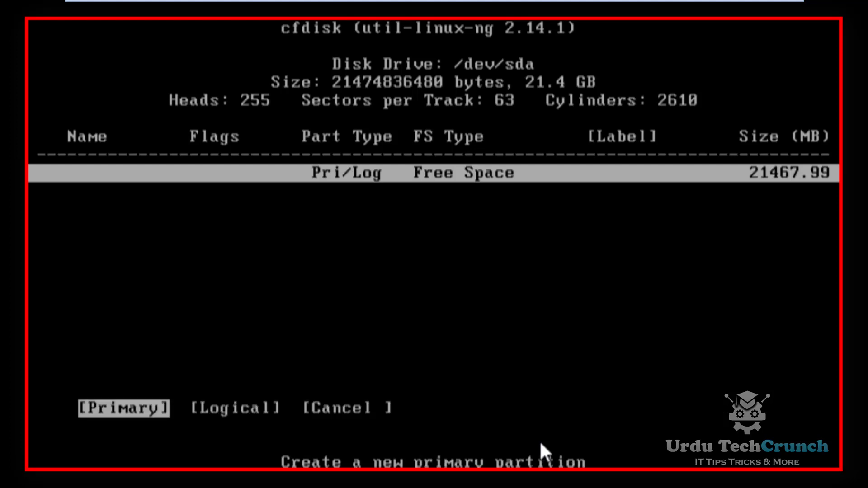